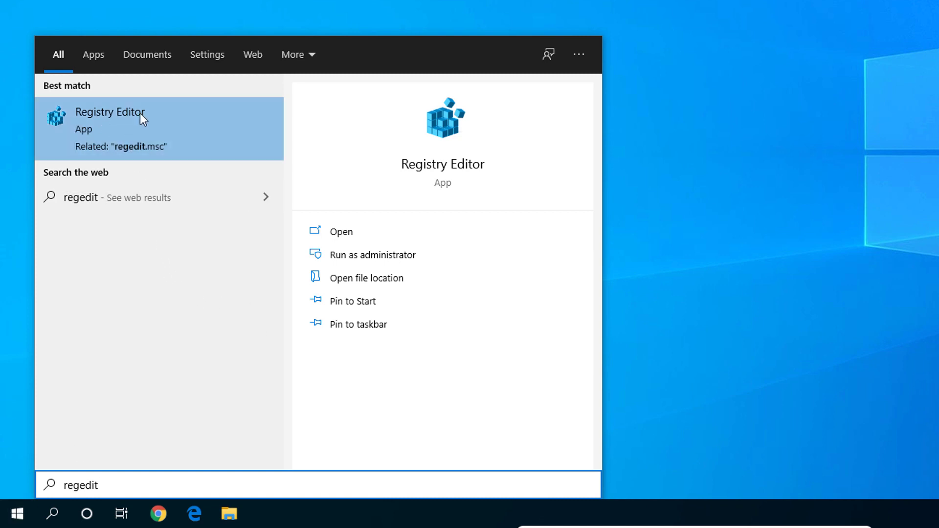
Step: Run Registry Editor as administrator from the Start menu search and approve the UAC prompt
right_click(173, 124)
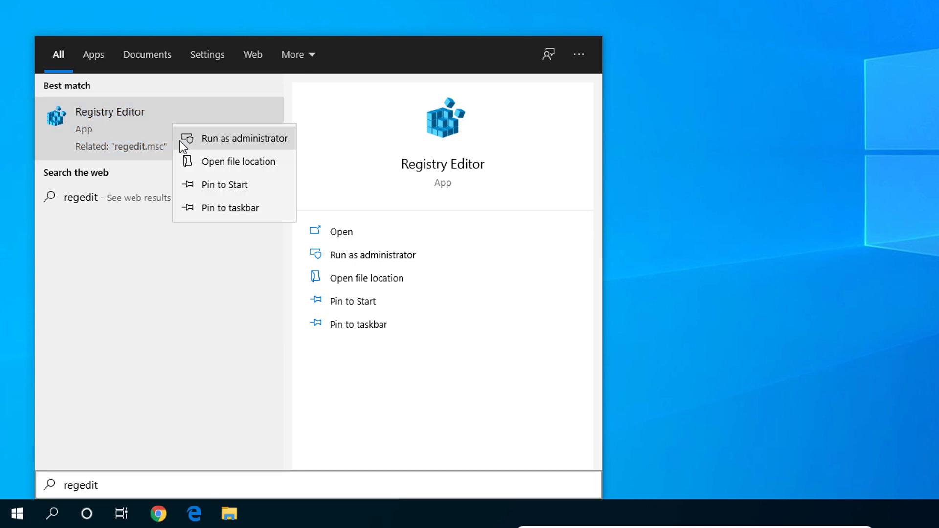
click(220, 137)
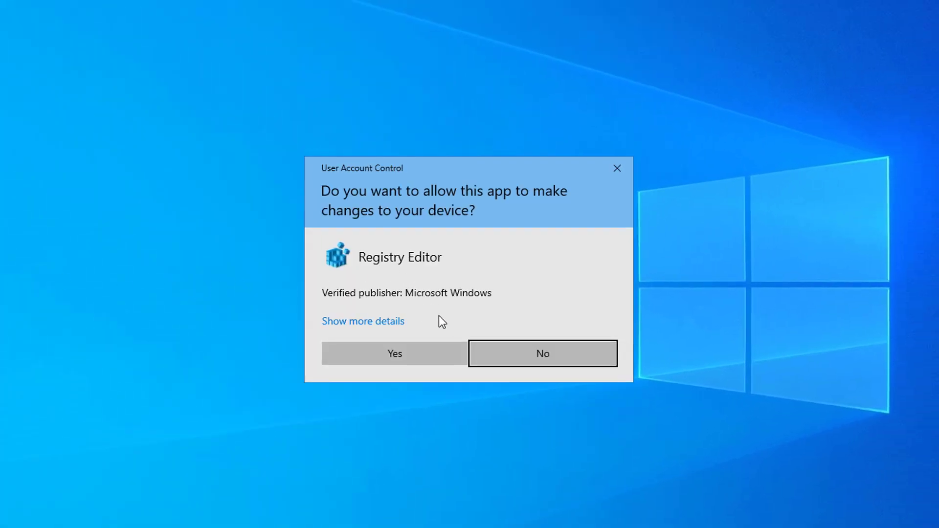
click(413, 360)
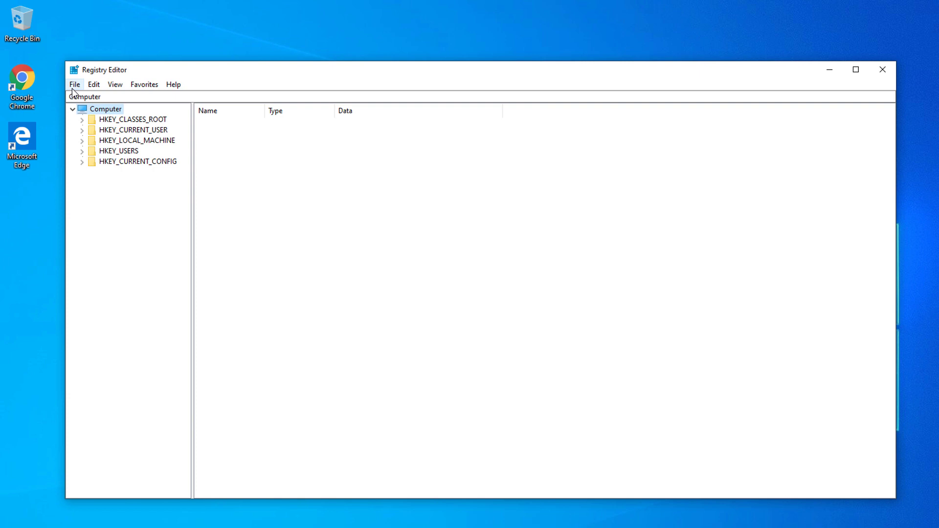
Step: Open Registry Editor's File menu
click(73, 88)
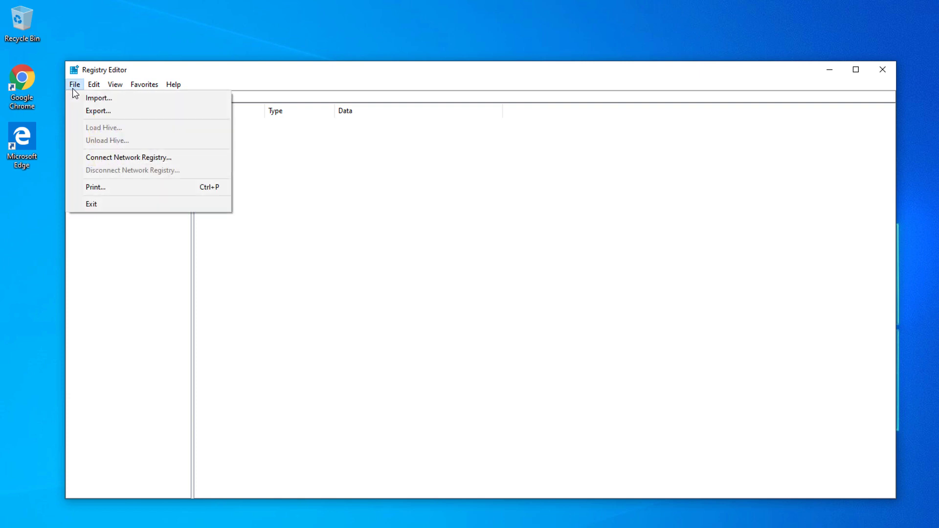
Step: Export the entire registry to the Desktop as a backup file named backupReg
click(96, 111)
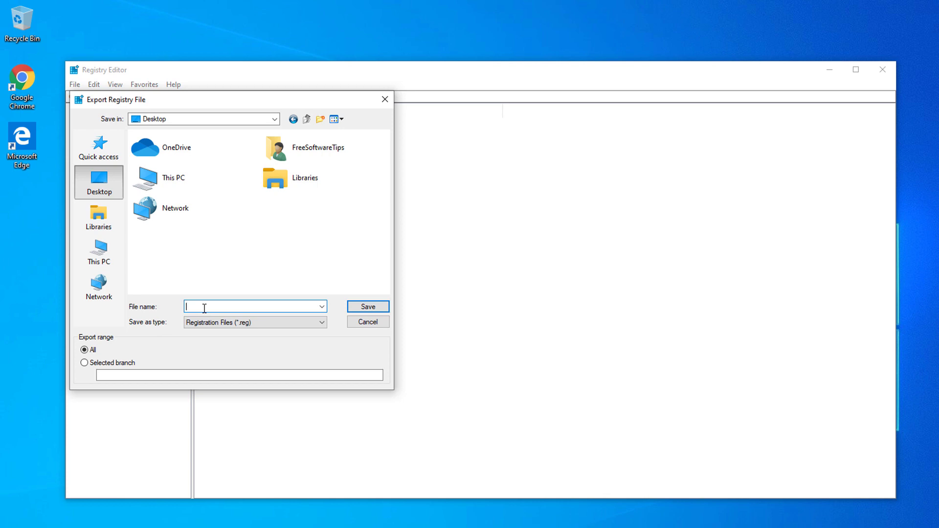
text(backupReg)
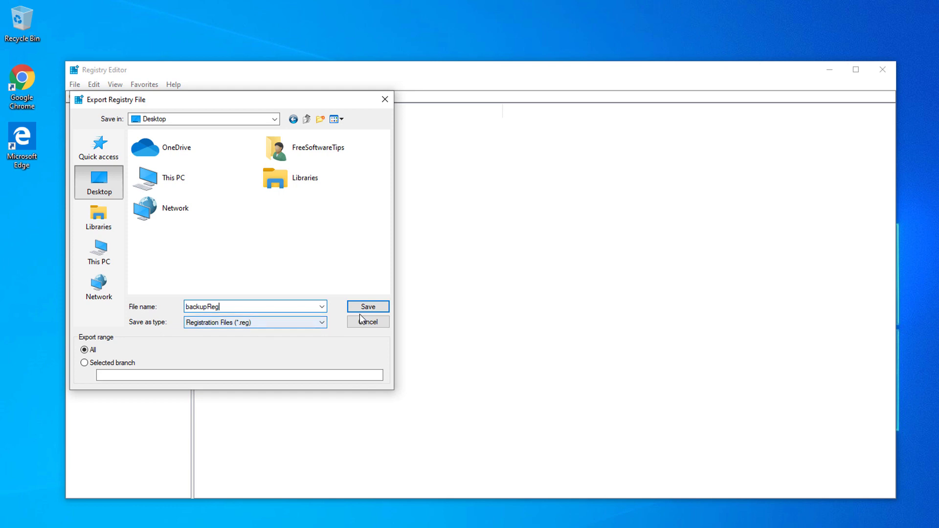
double_click(259, 307)
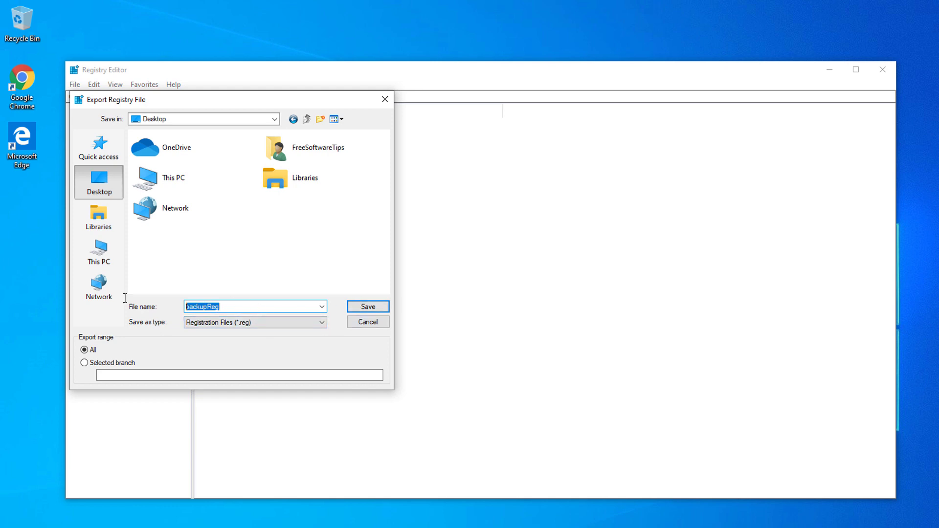
click(228, 307)
click(354, 308)
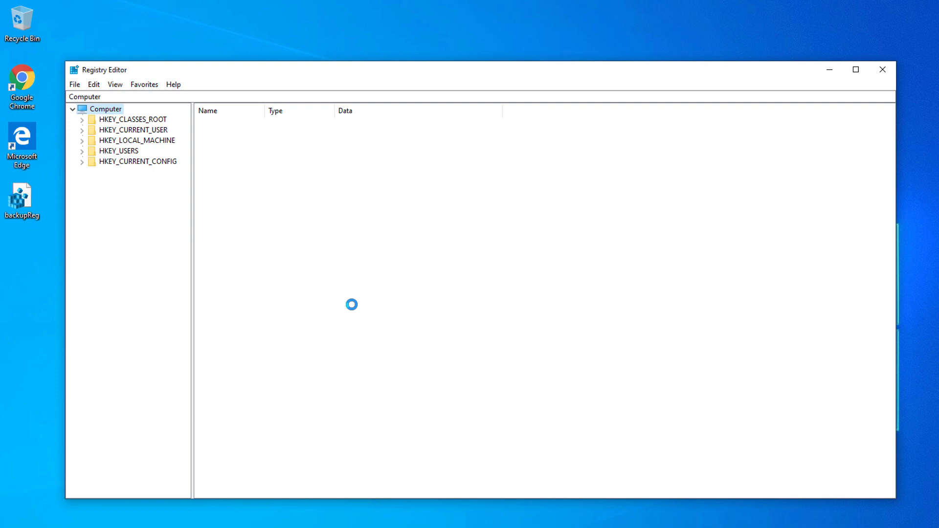
Step: Expand HKEY_LOCAL_MACHINE, SYSTEM and CurrentControlSet in the key tree
click(102, 143)
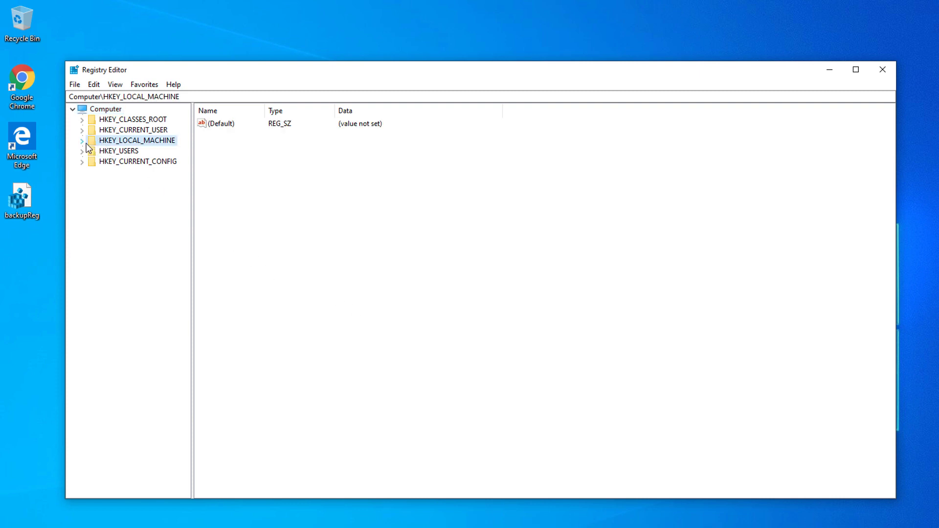
click(82, 141)
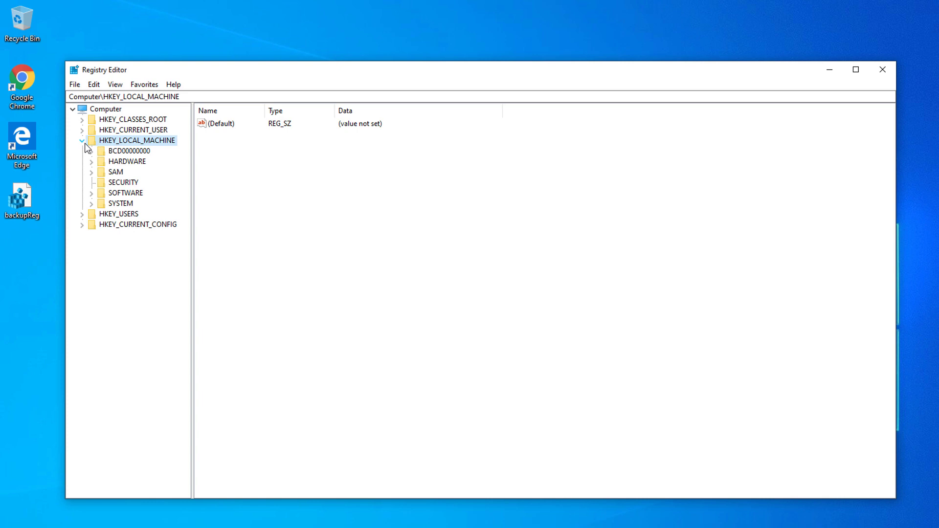
click(104, 206)
click(95, 204)
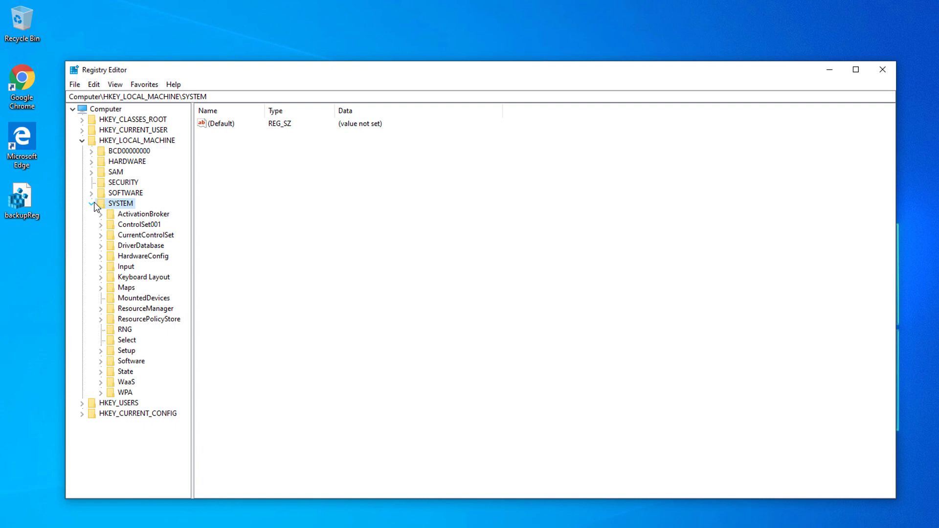
click(118, 236)
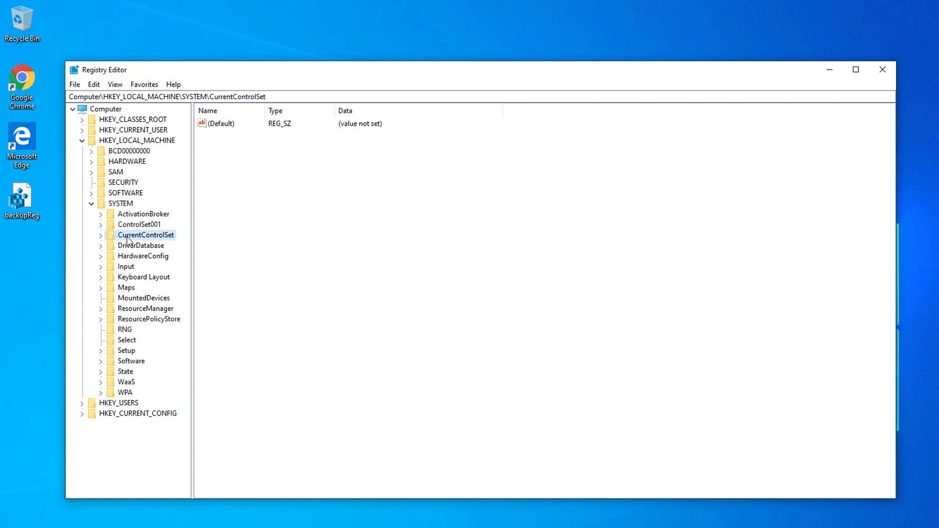
click(101, 235)
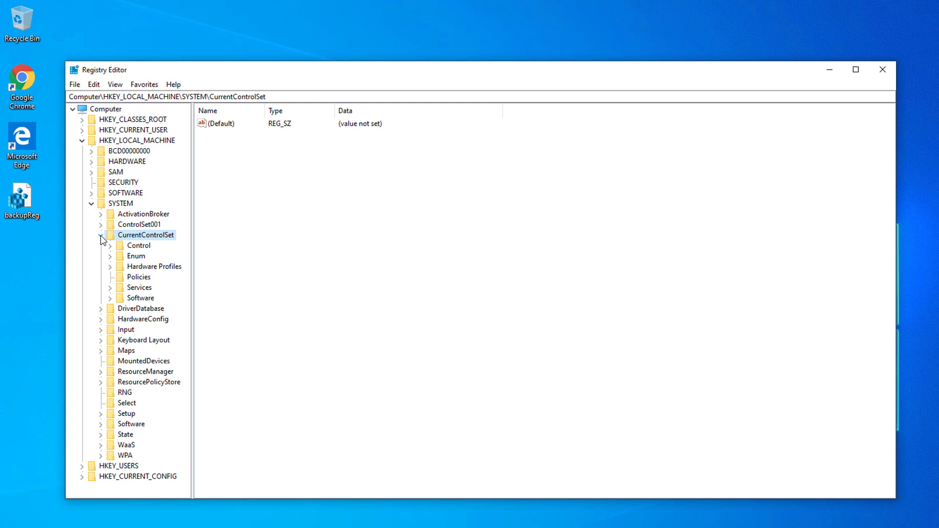
Step: Expand the Services key and scroll down to the W service entries near WudfPf
click(124, 292)
click(115, 291)
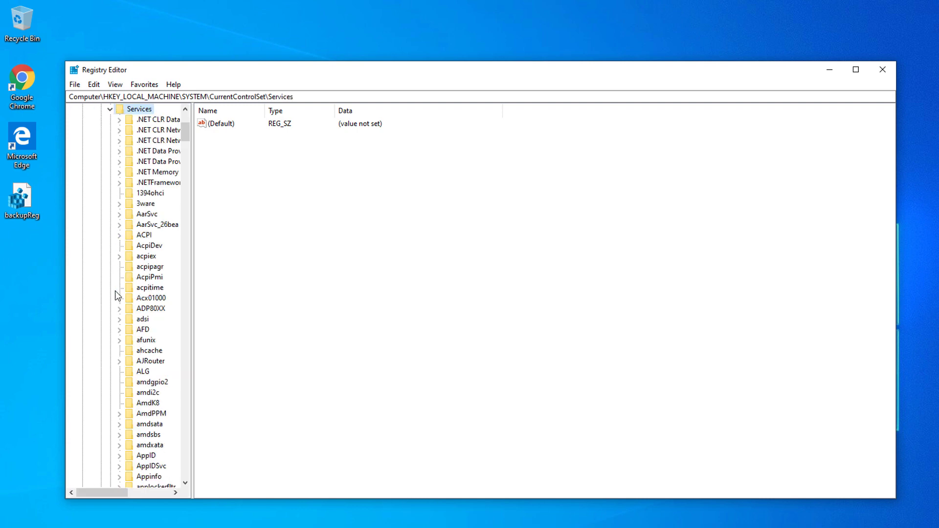
double_click(142, 110)
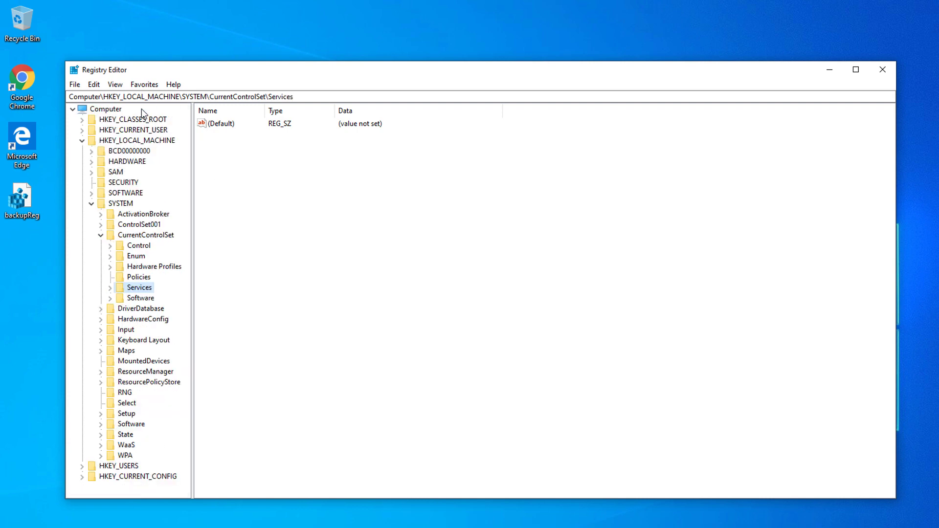
click(110, 288)
drag(192, 144, 177, 461)
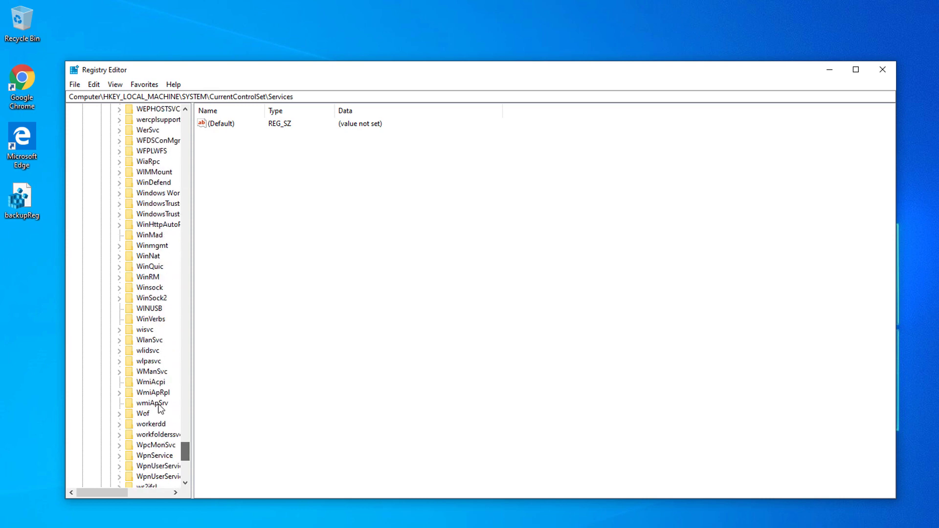
scroll(157, 379, down, 6)
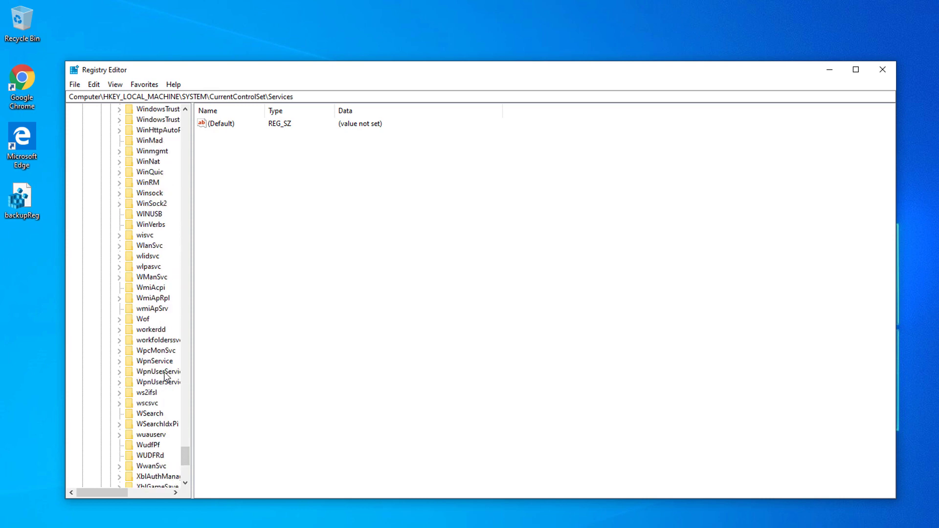
click(160, 346)
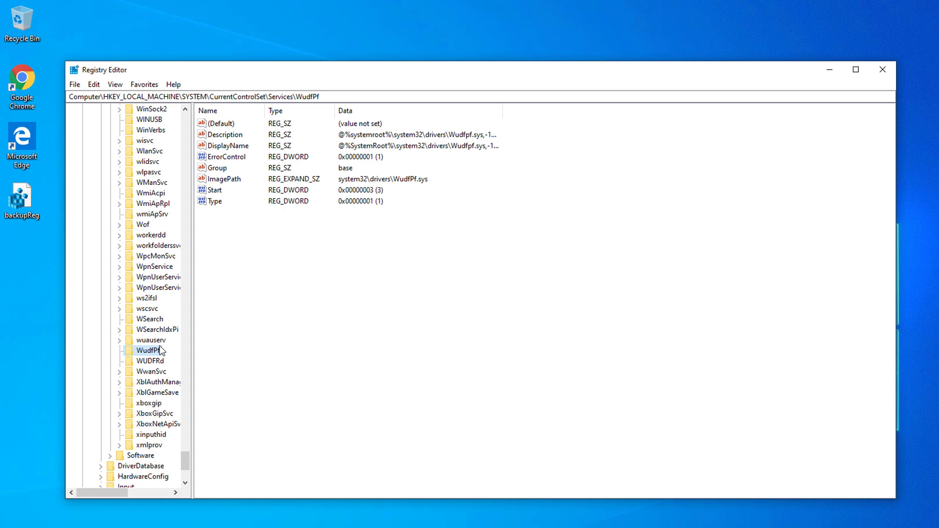
Step: Select the wuauserv service key and review its full registry path
click(160, 341)
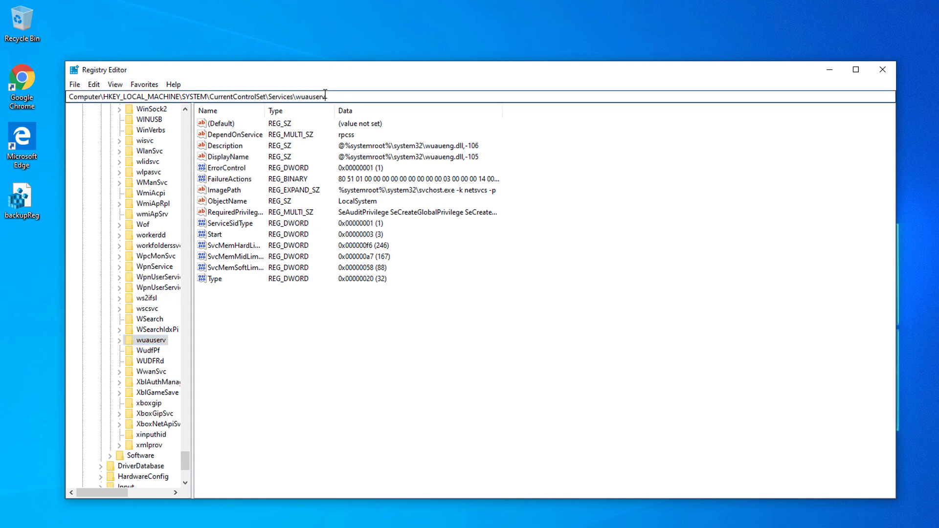
drag(325, 96, 74, 95)
click(402, 97)
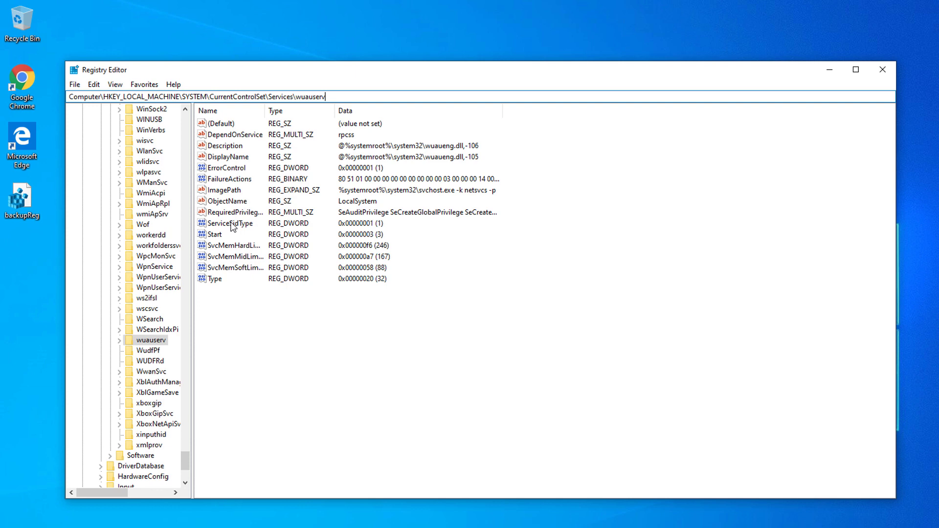
Step: Delete wuauserv with all its subkeys, then close Registry Editor
right_click(155, 343)
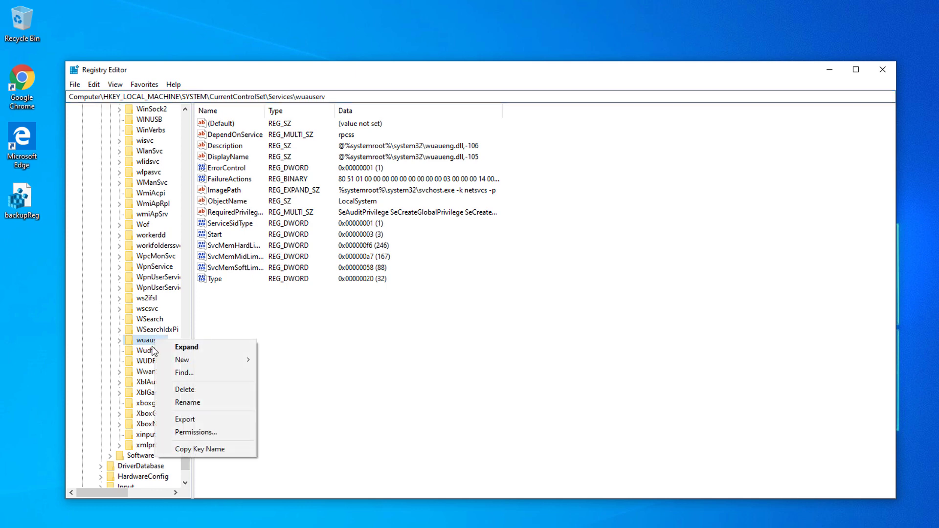
click(184, 387)
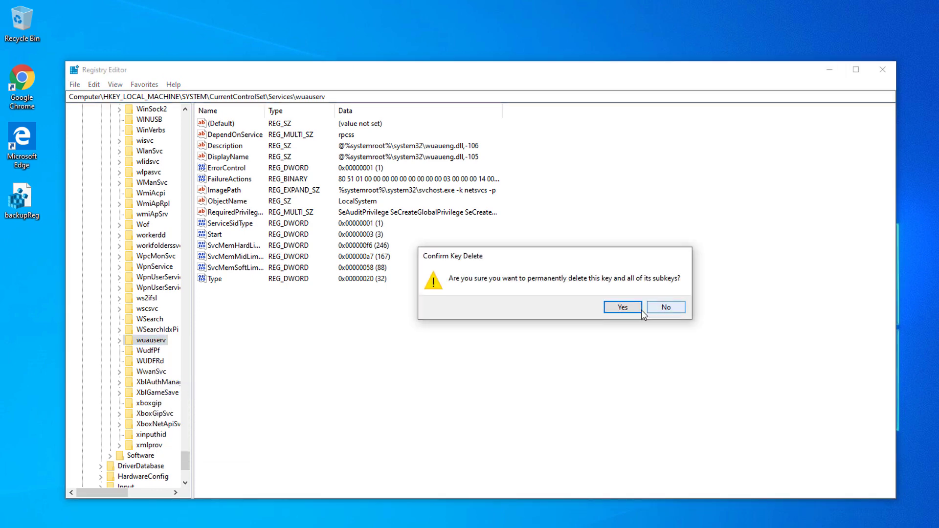
click(621, 307)
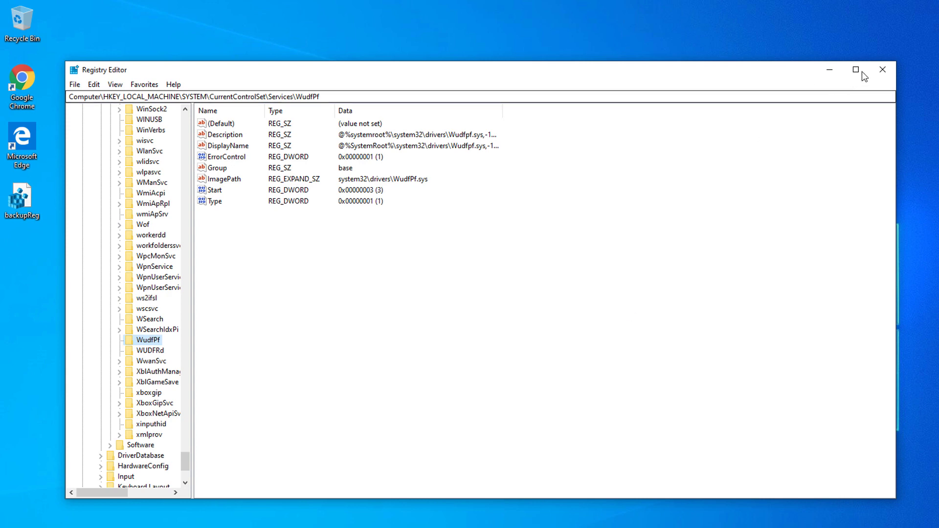
click(880, 70)
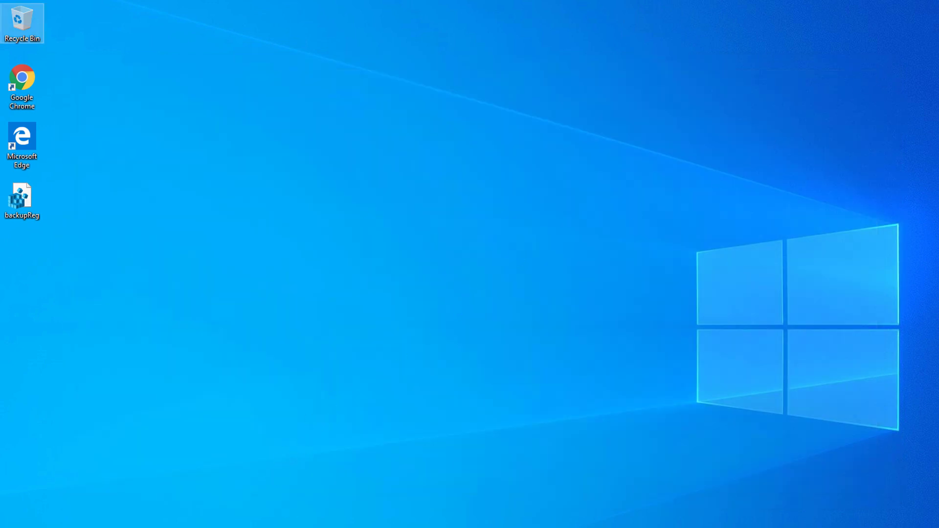
Step: Drag WUAUServFix10.reg from the Downloads folder onto the desktop
click(259, 389)
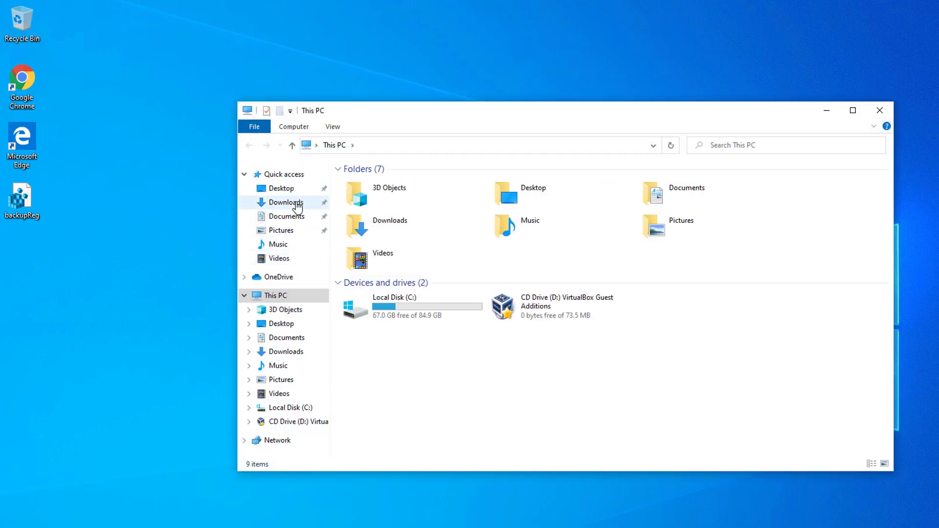
click(288, 202)
click(390, 202)
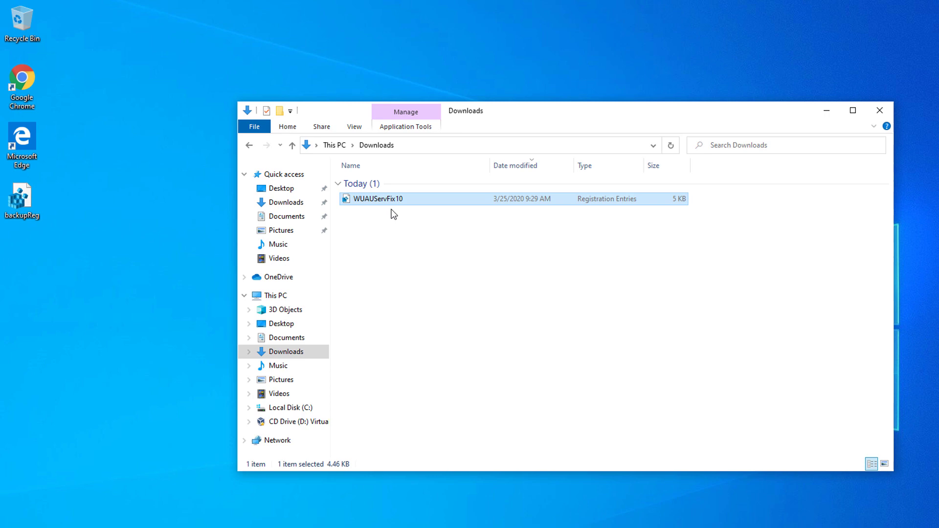
drag(391, 209, 42, 306)
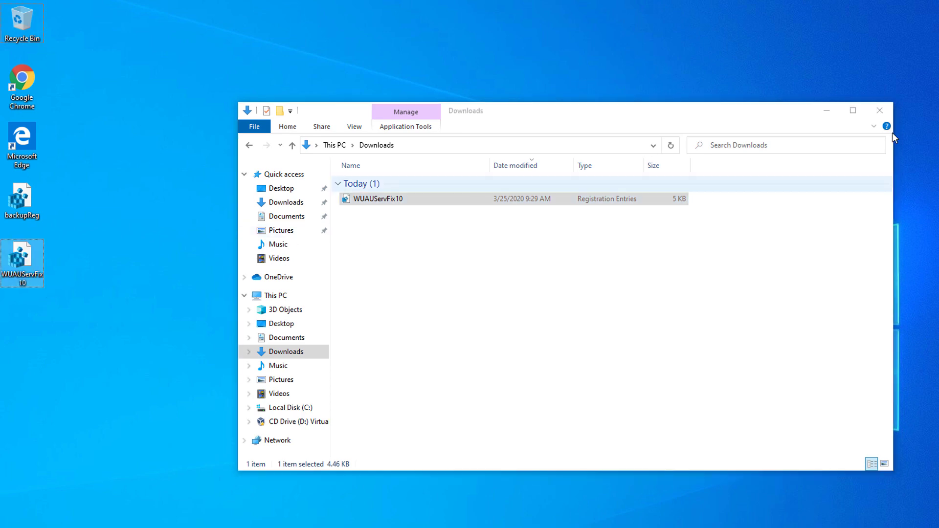
Step: Close File Explorer and merge the desktop WUAUServFix10.reg, accepting UAC and the warning
click(885, 113)
right_click(26, 265)
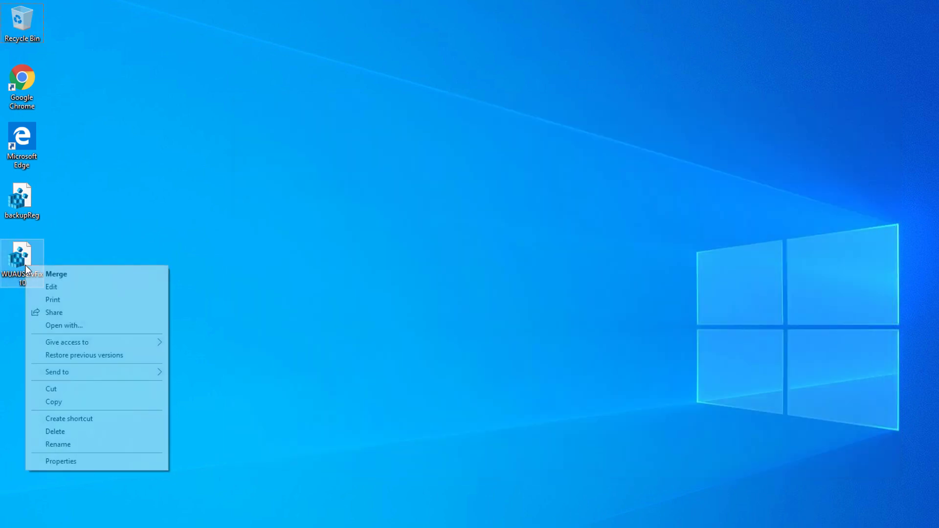
click(31, 274)
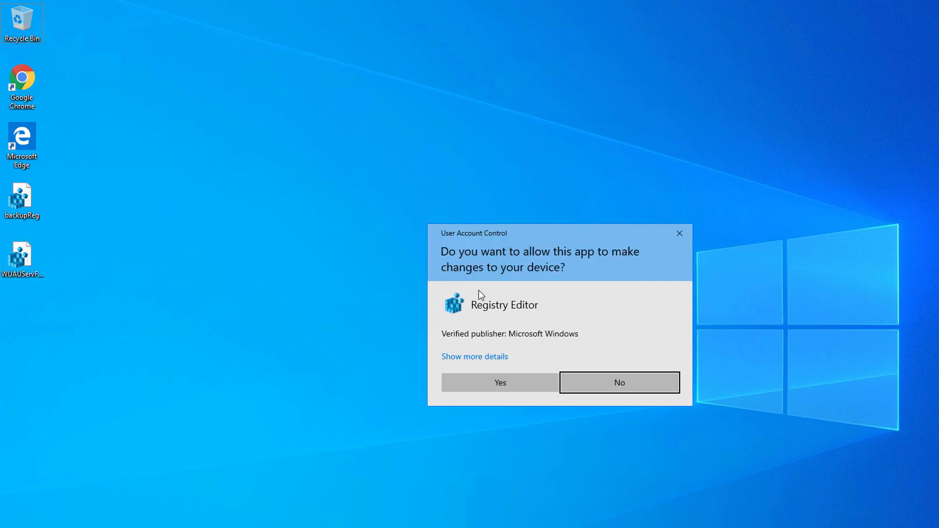
click(501, 384)
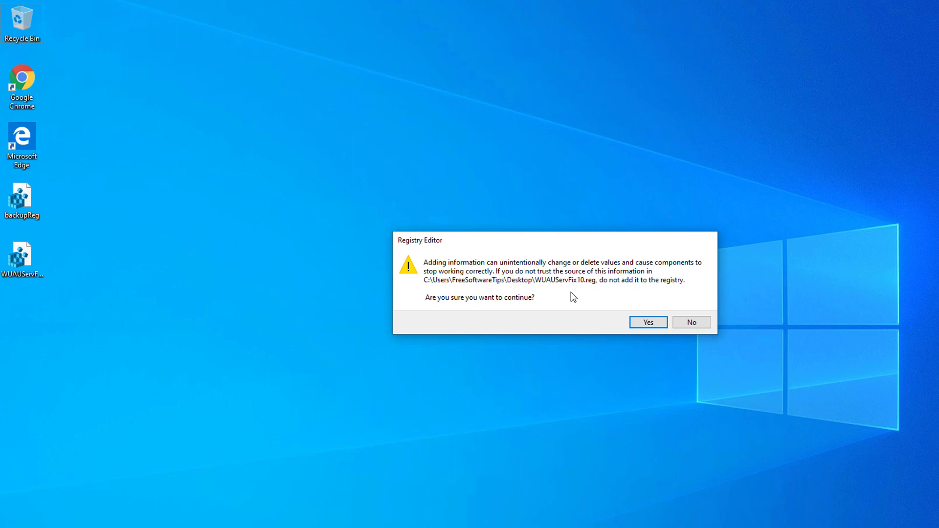
click(659, 322)
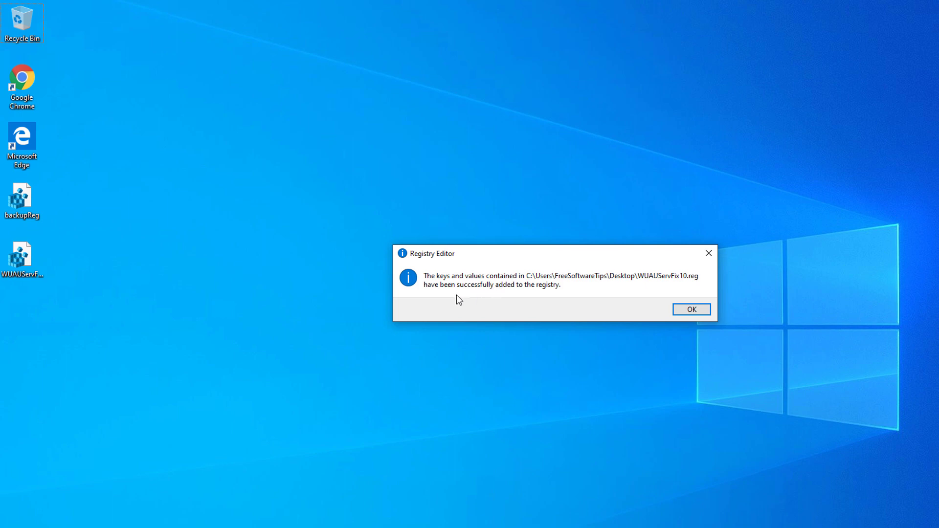
click(680, 316)
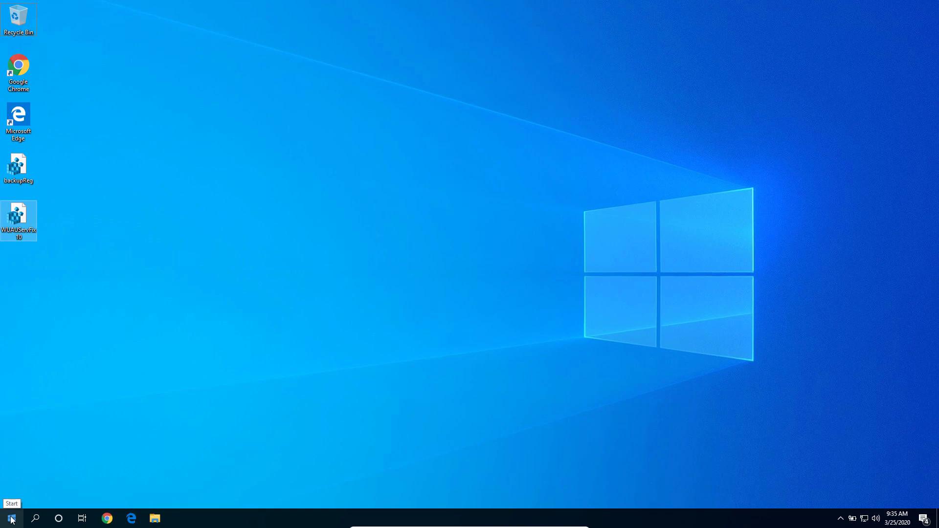
Step: Search services.msc and launch Services with administrator rights
click(12, 519)
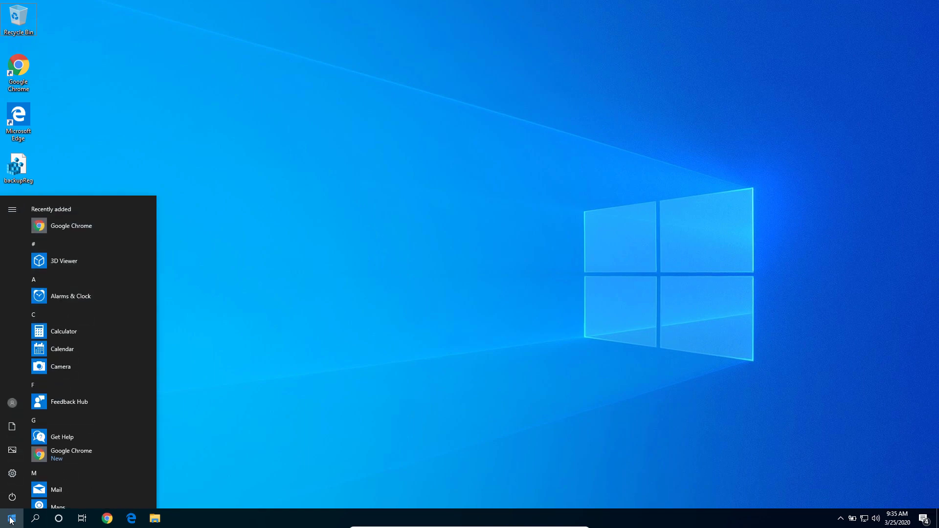
text(services.msc)
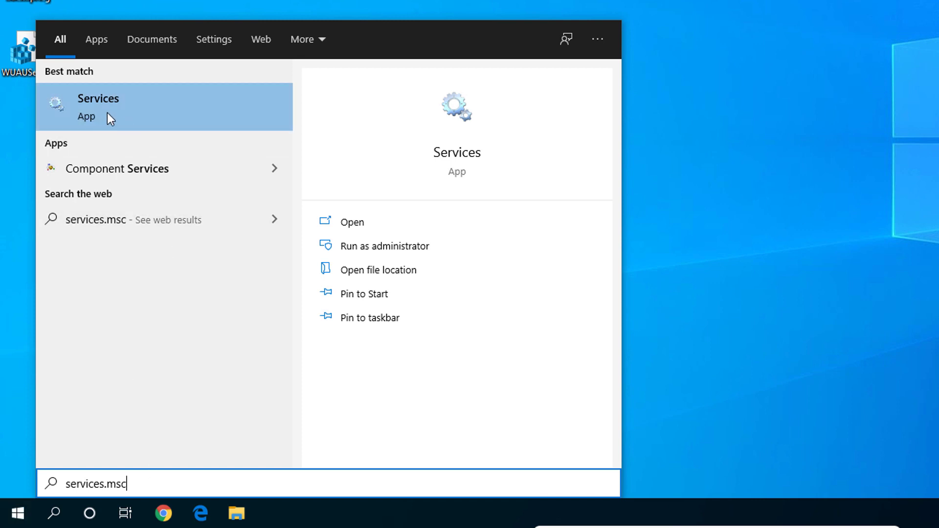
right_click(127, 102)
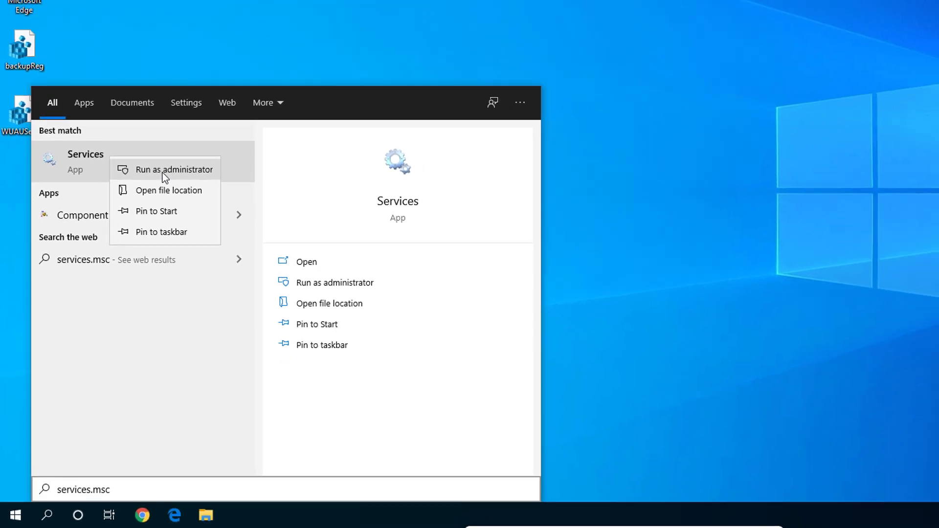
click(187, 117)
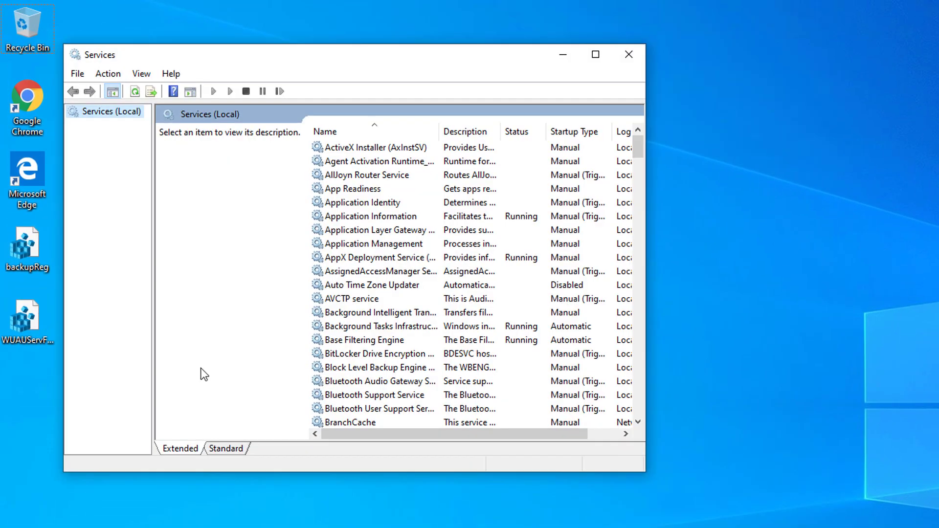
Step: Set the Windows Update service's startup type to Automatic and apply it
click(365, 218)
drag(638, 156, 609, 405)
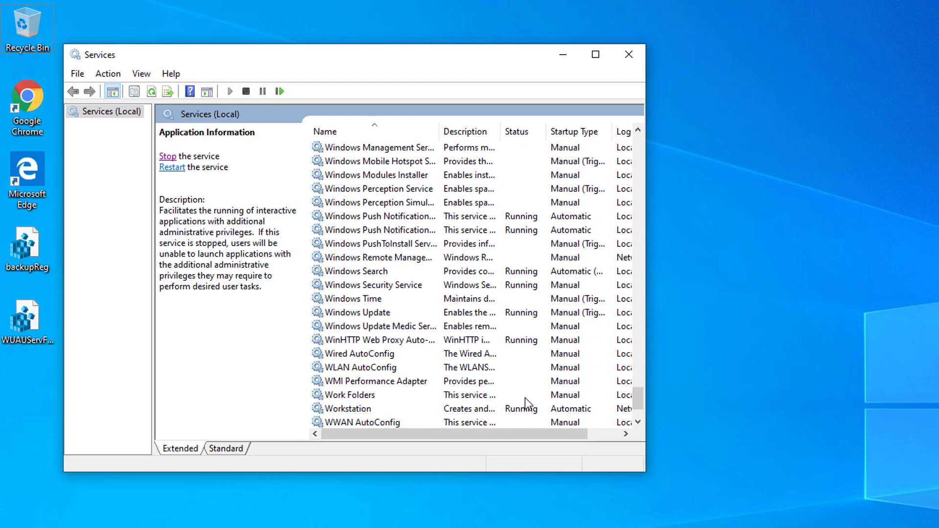
click(369, 316)
right_click(366, 312)
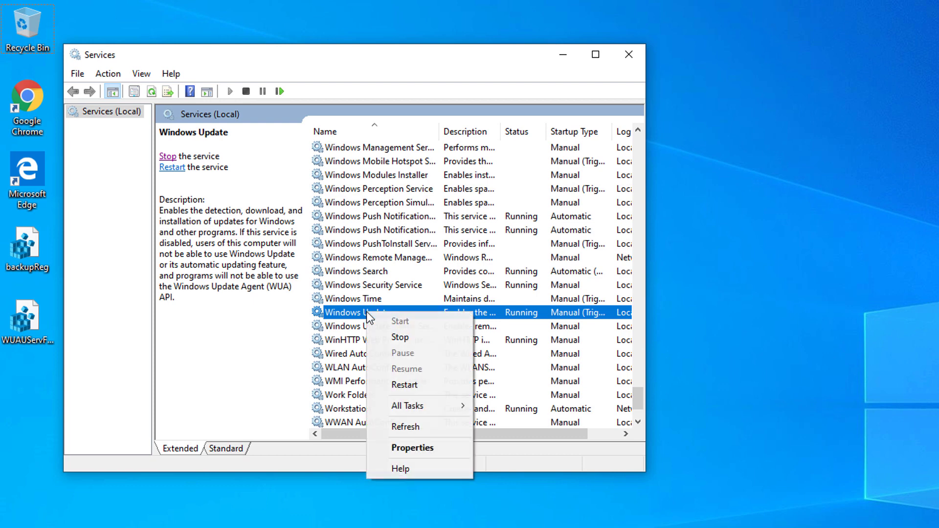
click(420, 454)
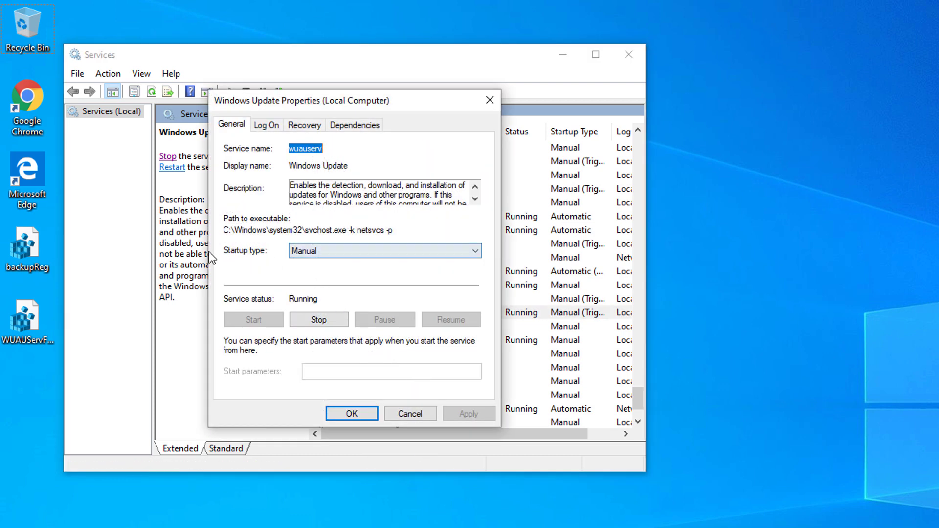
click(333, 251)
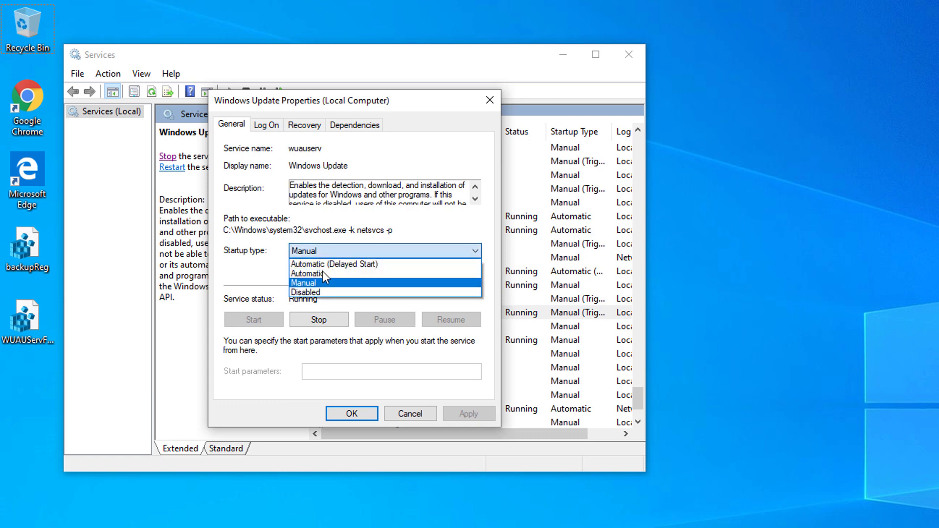
click(321, 273)
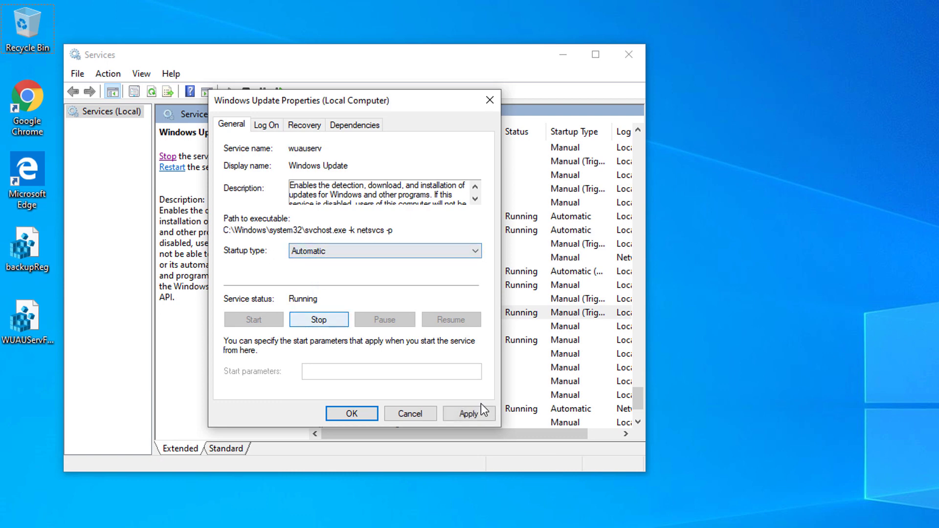
click(462, 412)
click(351, 413)
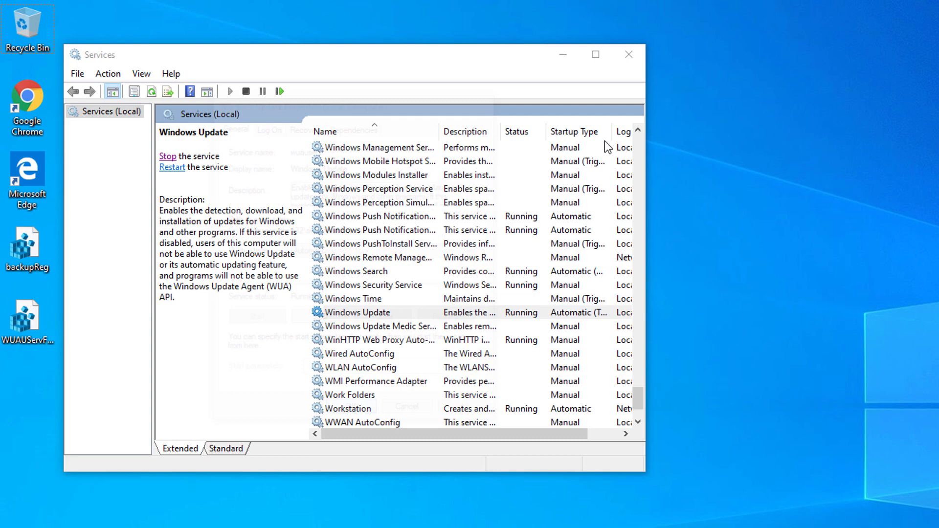
Step: Close Services and open Check for updates, showing four updates pending download
click(629, 55)
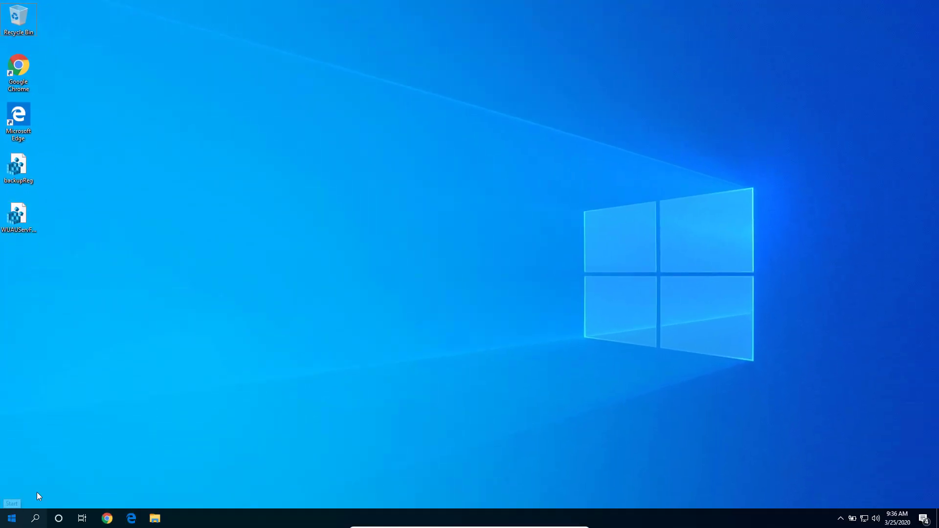
key(super)
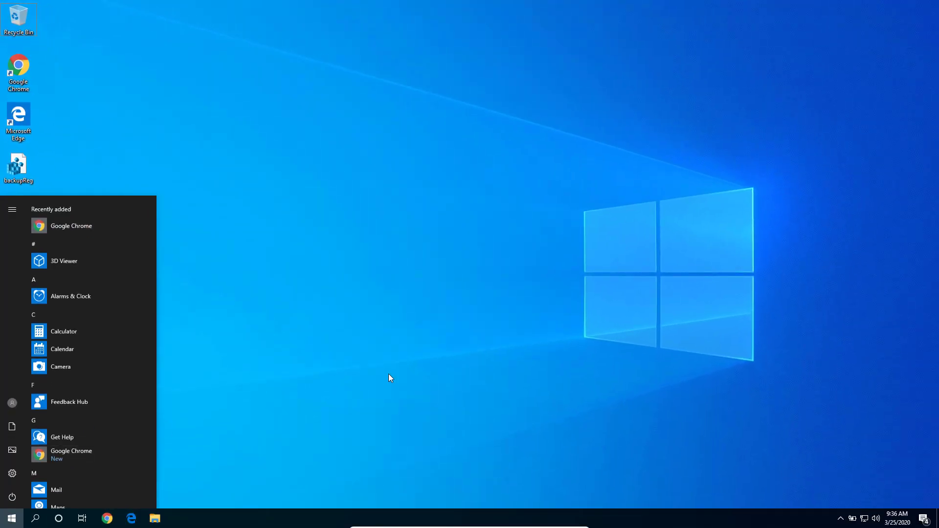
text(check)
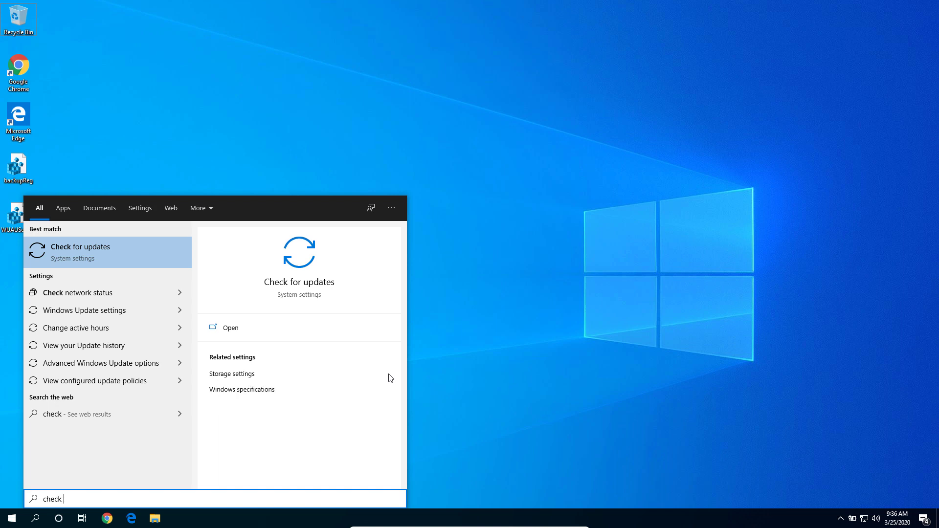
key(Return)
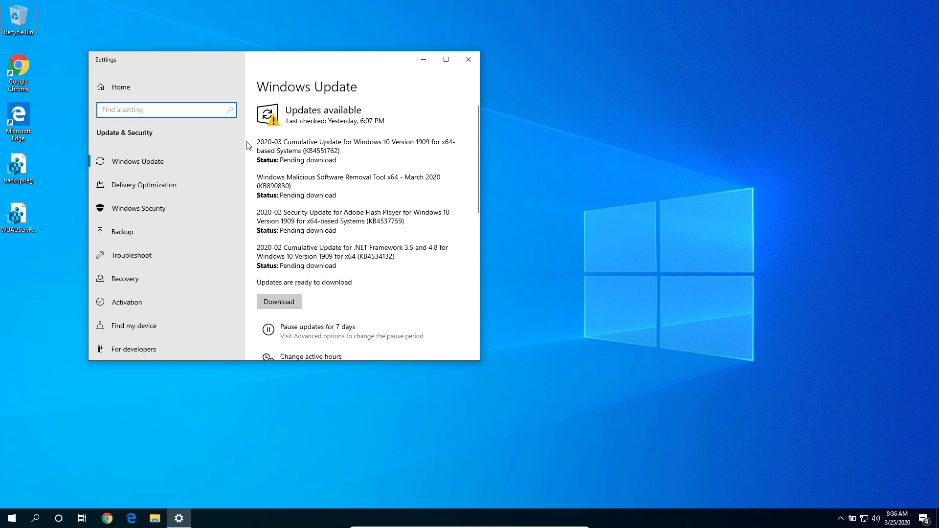
drag(348, 286, 273, 145)
click(273, 145)
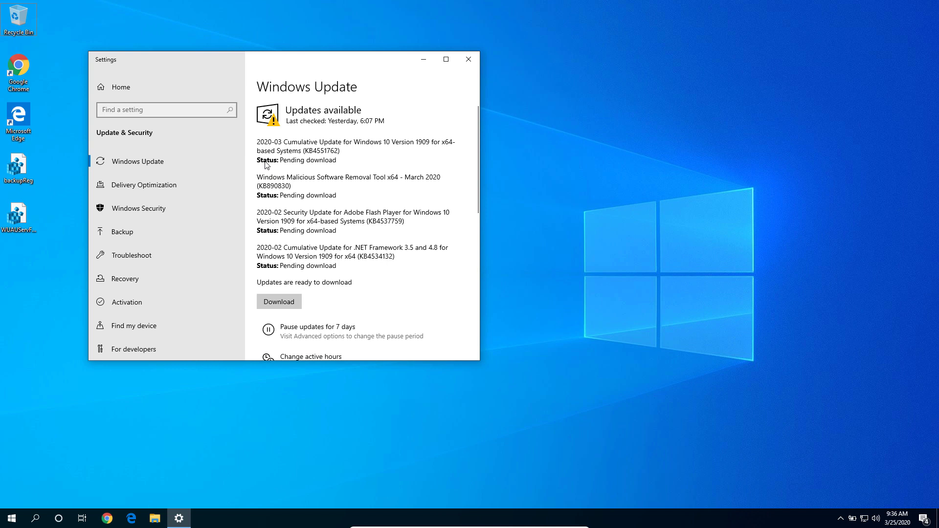